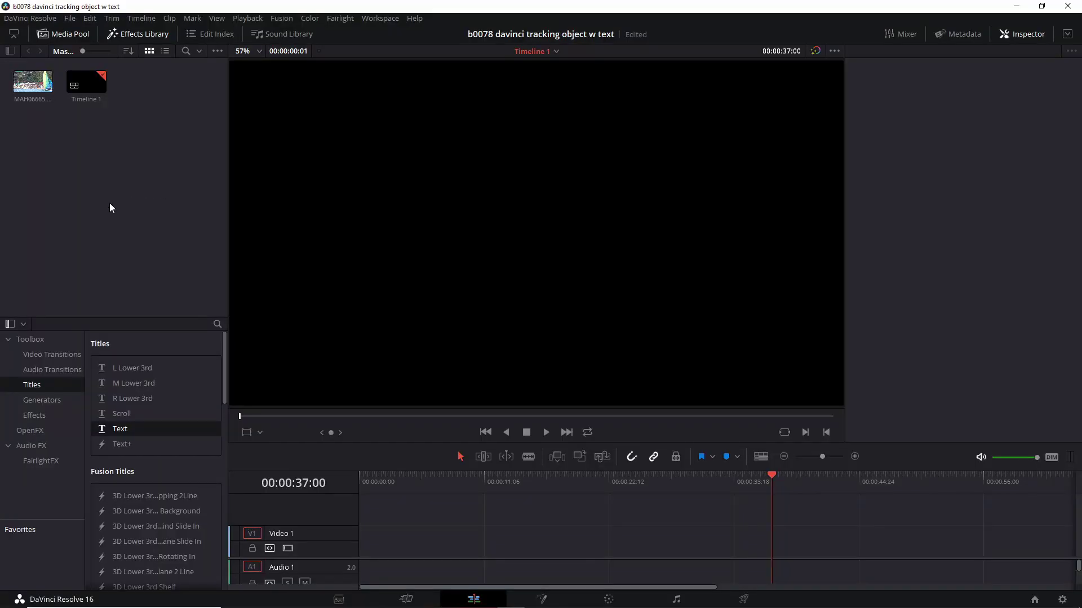
Select the MAH06665 sailboat beach clip in the Media Pool.
{"action": "left_click", "coordinate": [33, 82]}
Place MAH06665.MP4 on Timeline 1's V1/A1 tracks and play it from near the start.
{"action": "left_click_drag", "start_coordinate": [33, 81], "coordinate": [364, 541]}
{"action": "left_click", "coordinate": [545, 432]}
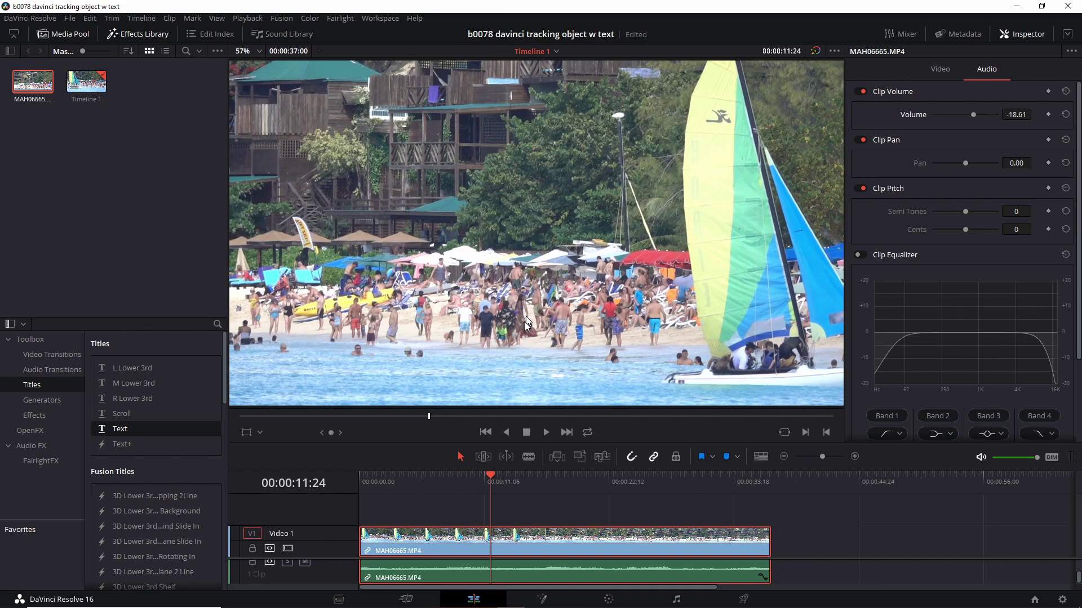
{"action": "left_click", "coordinate": [369, 480]}
{"action": "key", "text": "space"}
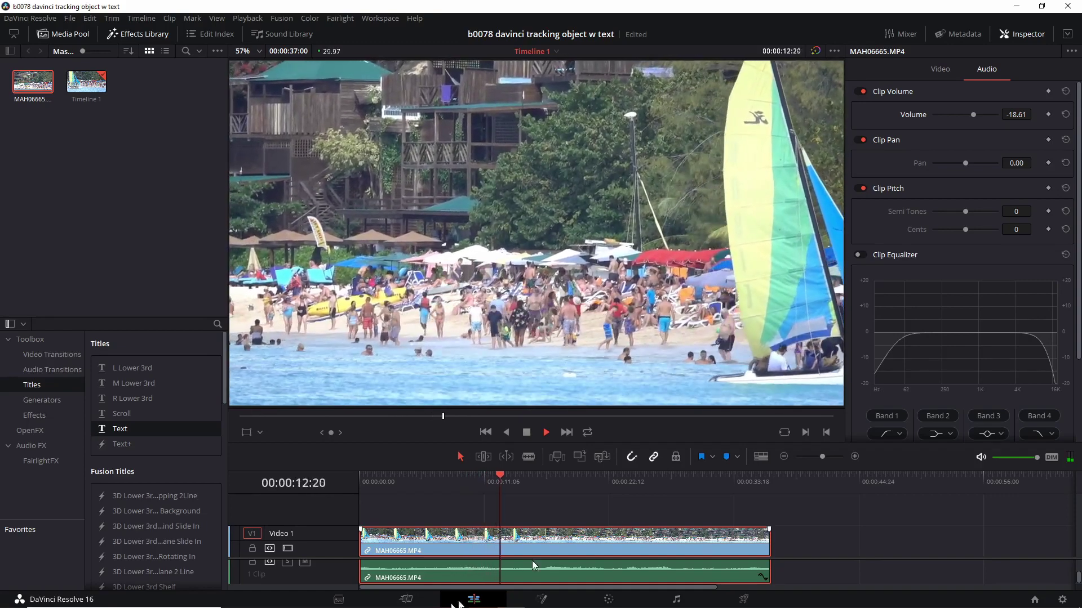
Stop playback and blade the beach clip at 13:25, then scrub back toward the start.
{"action": "left_click", "coordinate": [526, 432]}
{"action": "left_click", "coordinate": [528, 457]}
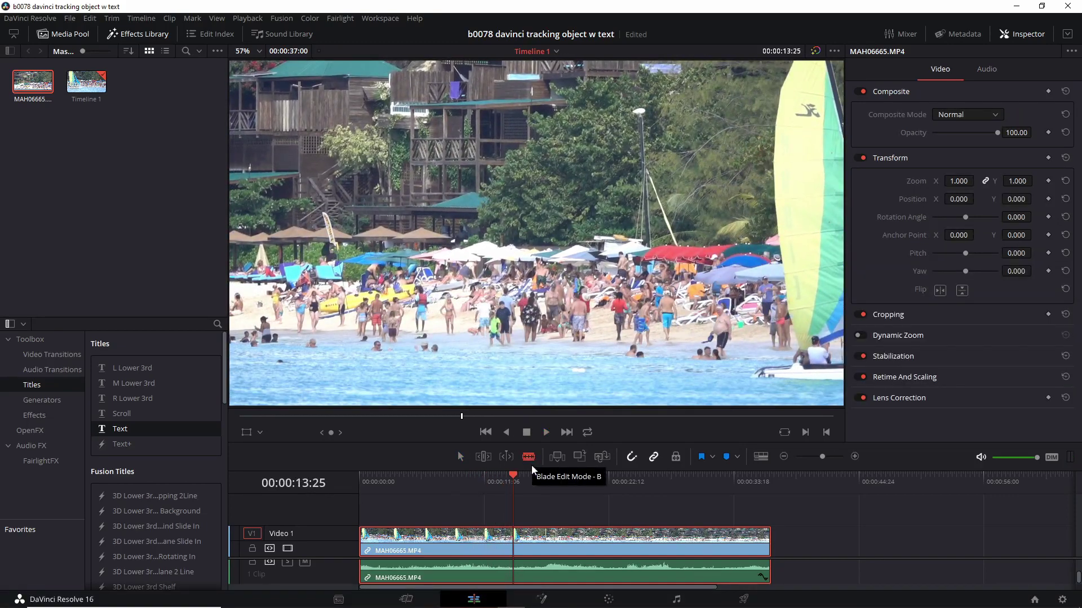
{"action": "left_click", "coordinate": [513, 539]}
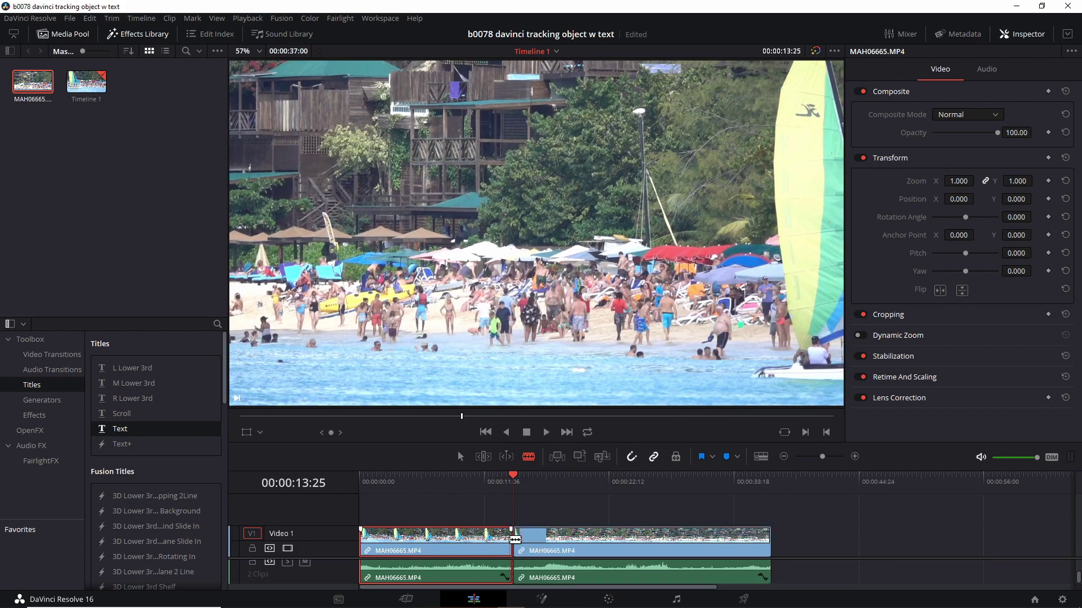
{"action": "left_click", "coordinate": [486, 478]}
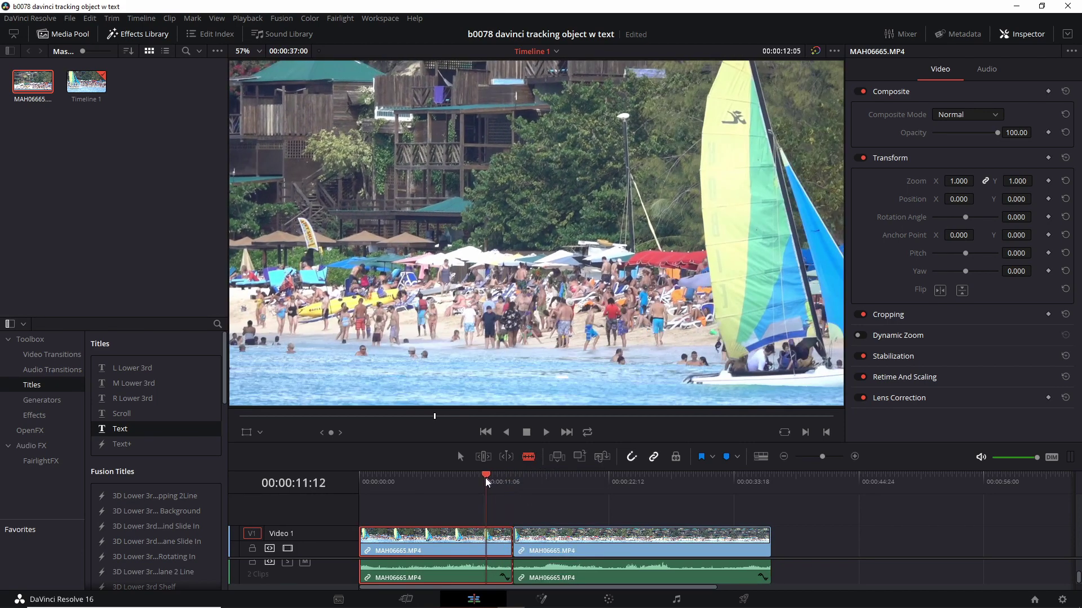
{"action": "left_click_drag", "start_coordinate": [485, 478], "coordinate": [376, 492]}
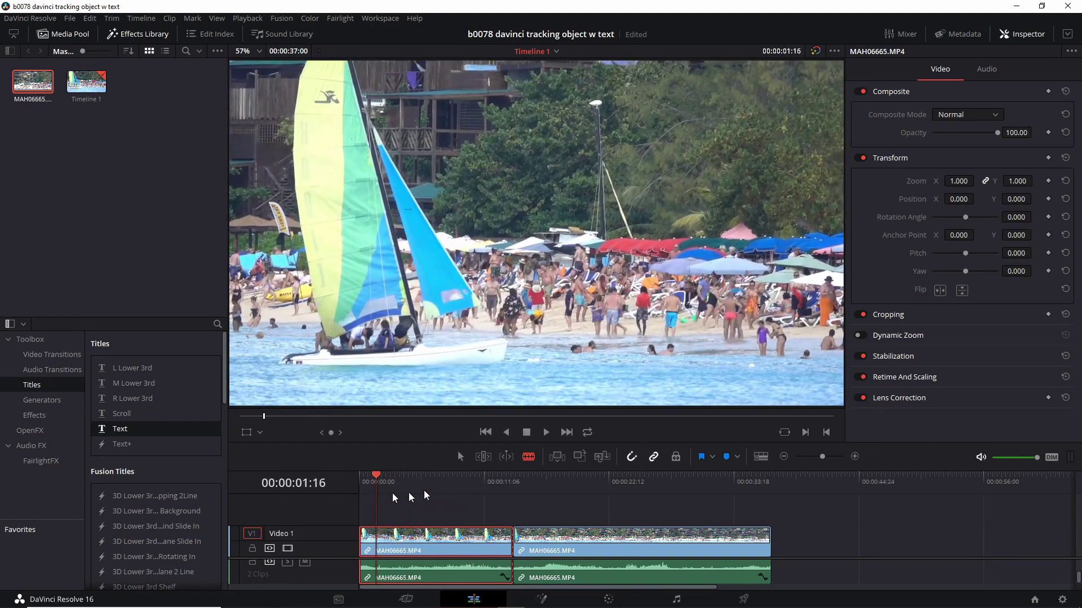
Split the clip at 01:16 and delete the footage after the 13:25 cut.
{"action": "key", "text": "ctrl+b"}
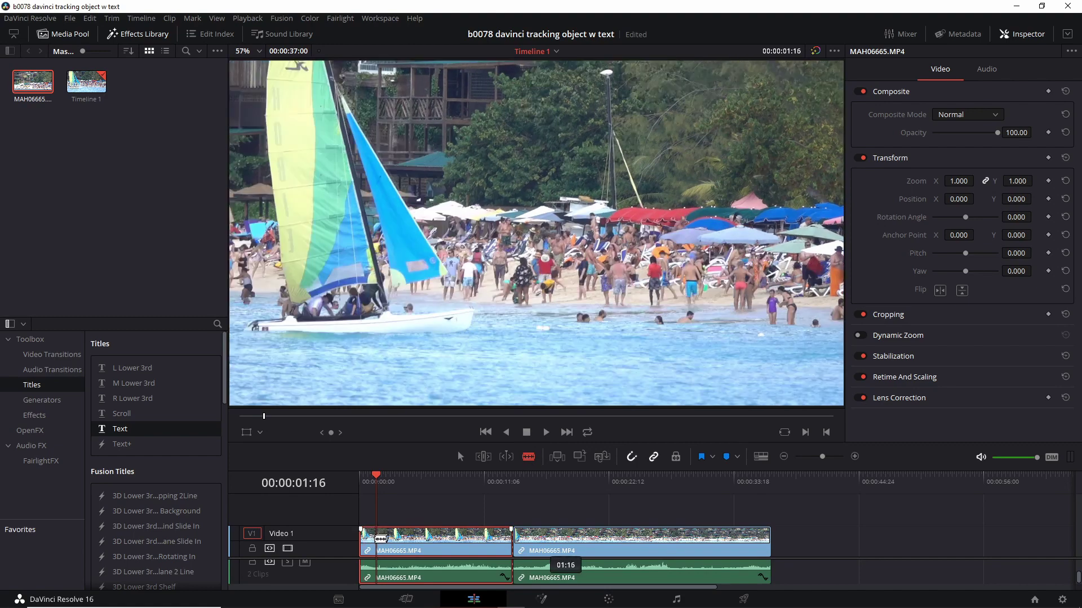
{"action": "left_click", "coordinate": [459, 454]}
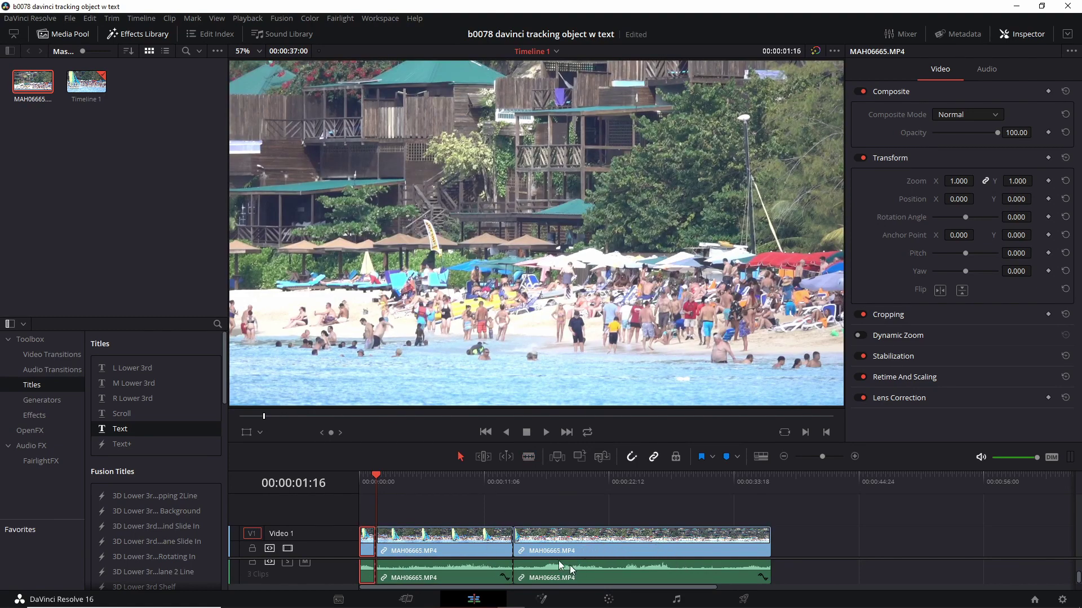
{"action": "left_click", "coordinate": [596, 549]}
{"action": "key", "text": "Delete"}
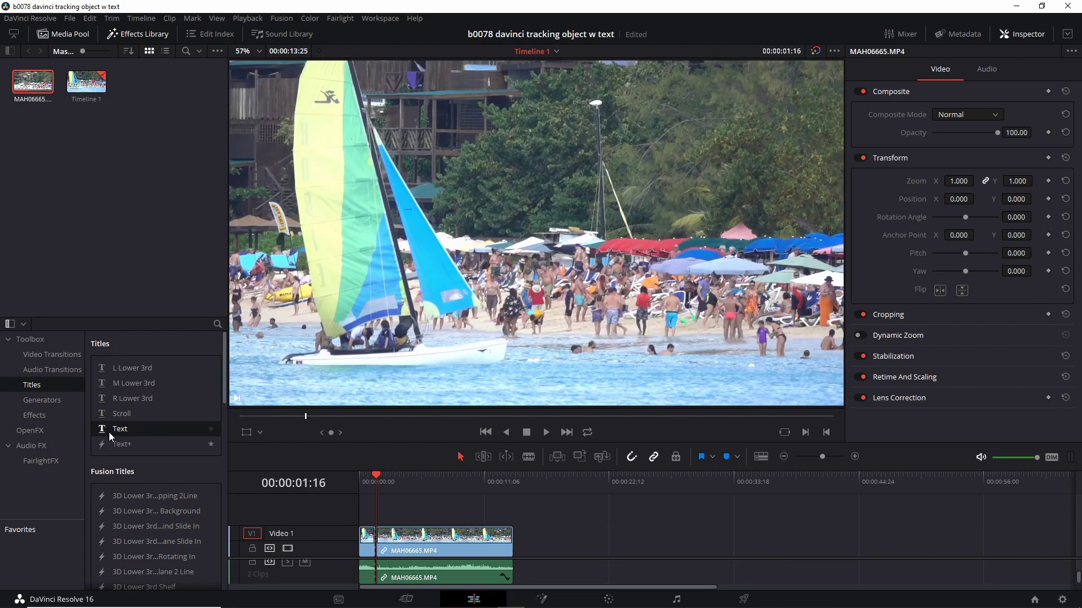
Add a Text title on V2 reading 'Hobie' in the Open Sans Extrabold font.
{"action": "left_click_drag", "start_coordinate": [113, 428], "coordinate": [382, 509]}
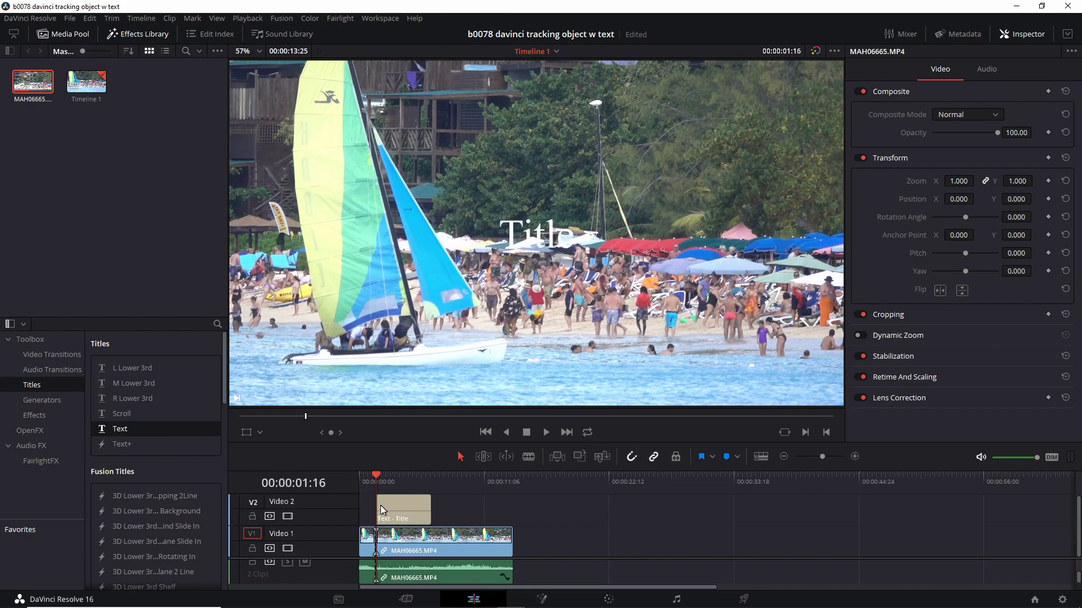
{"action": "left_click", "coordinate": [383, 513]}
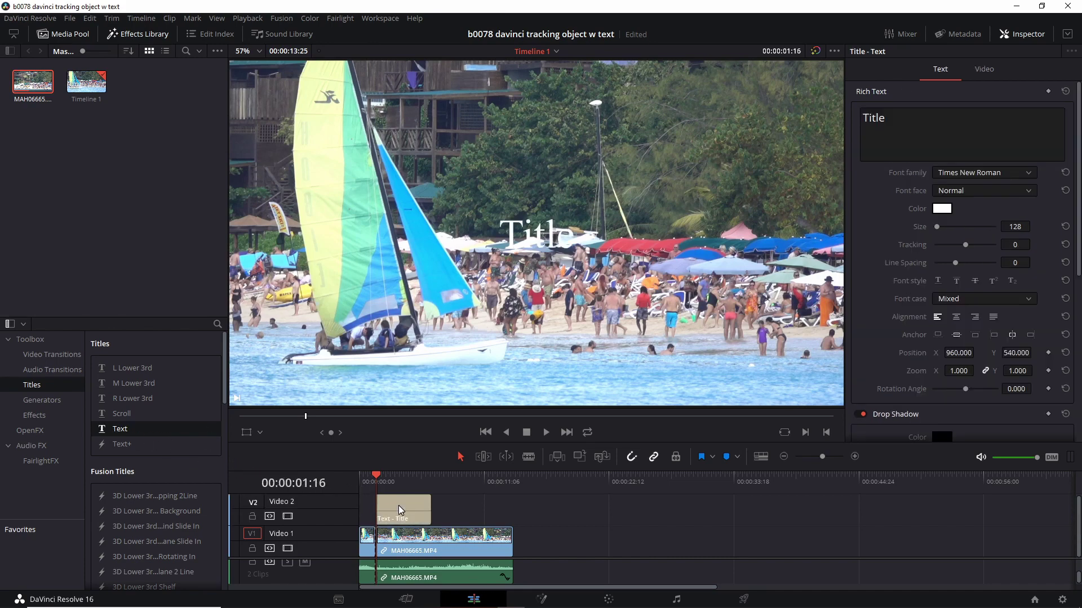
{"action": "left_click", "coordinate": [973, 172]}
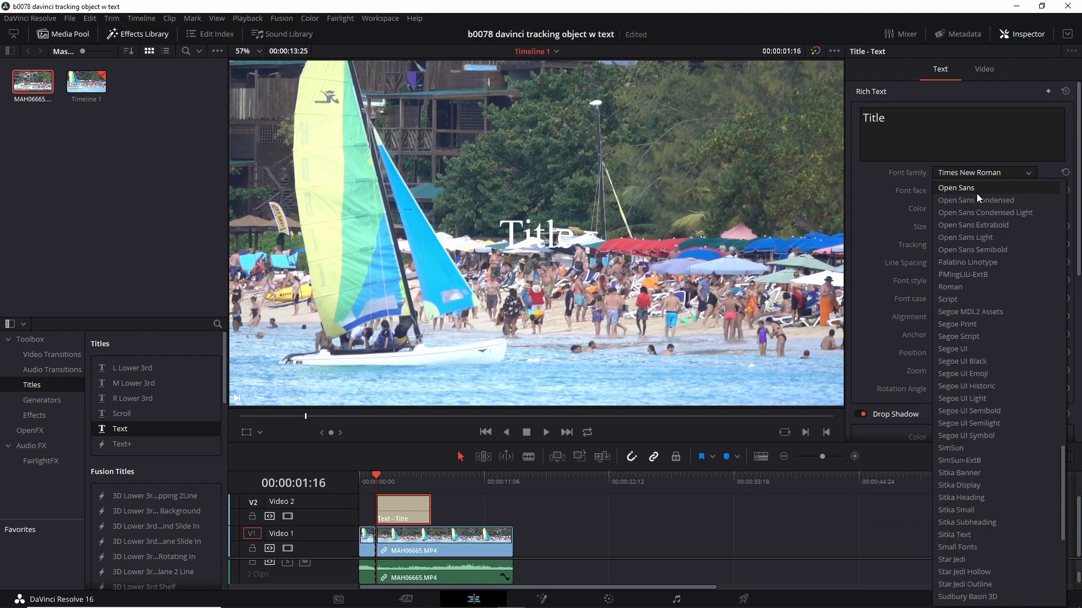
{"action": "left_click", "coordinate": [992, 226]}
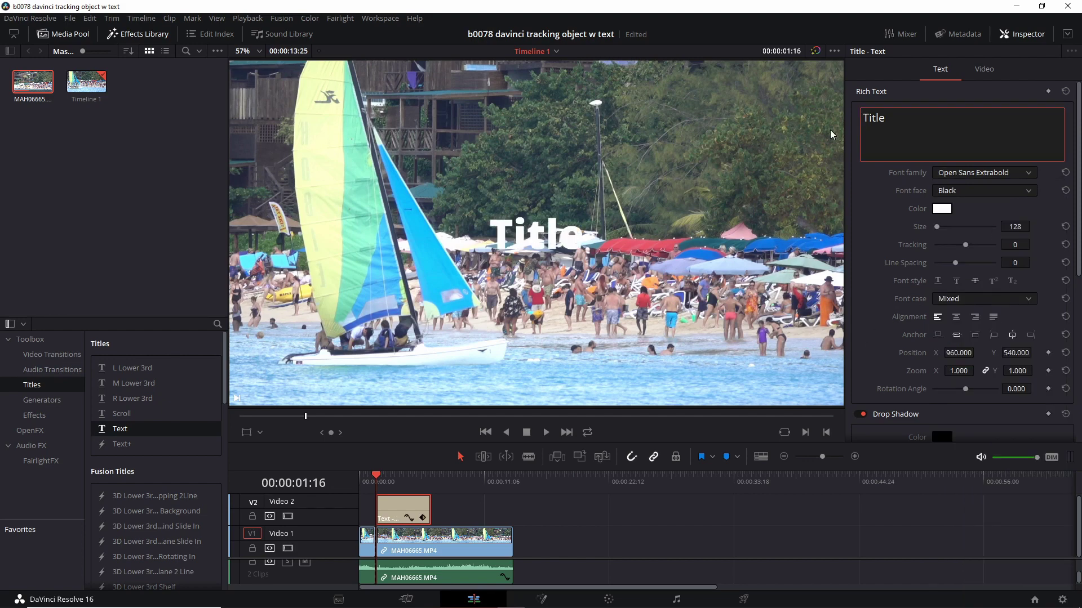
{"action": "key", "text": "BackSpace"}
{"action": "key", "text": "BackSpace"}
{"action": "key", "text": "BackSpace"}
{"action": "key", "text": "BackSpace"}
{"action": "key", "text": "BackSpace"}
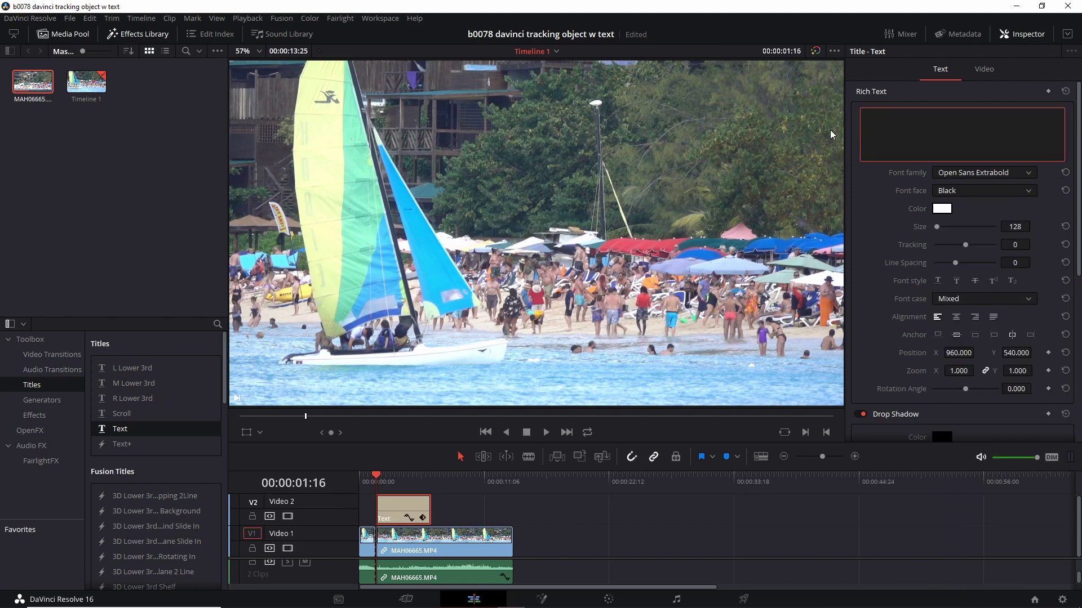
{"action": "type", "text": "Hobie"}
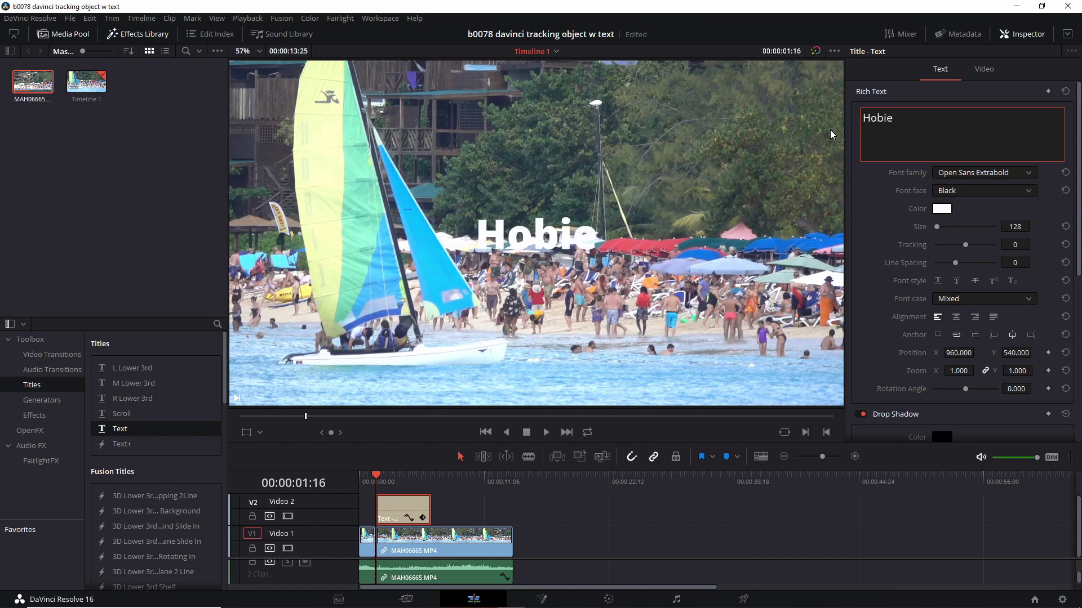
{"action": "left_click", "coordinate": [543, 235]}
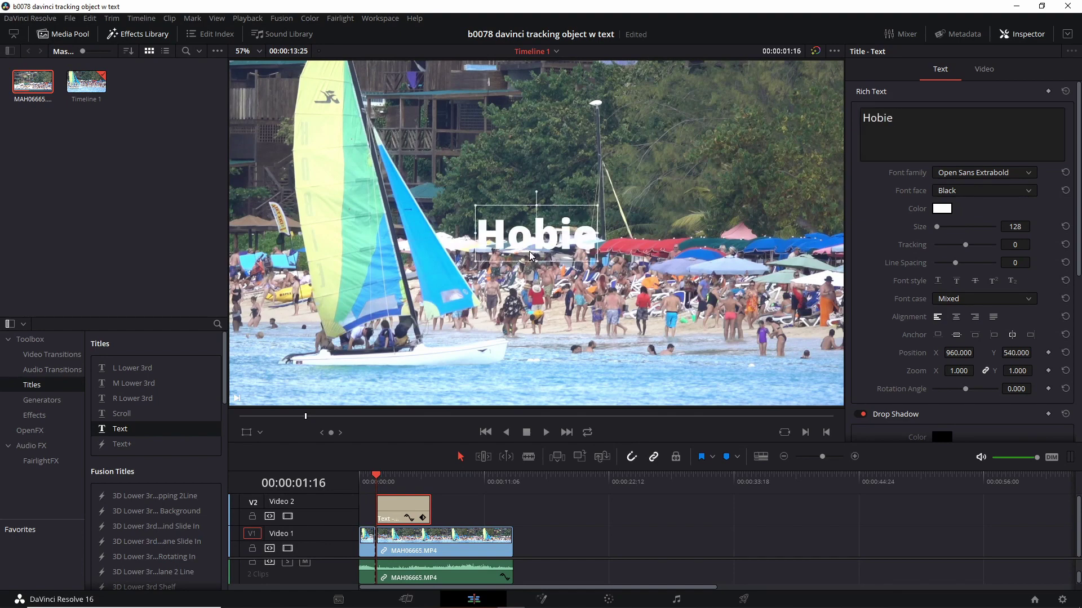
Position the Hobie title near the top at Y 901 and extend it to the footage's end.
{"action": "left_click_drag", "start_coordinate": [538, 236], "coordinate": [478, 161]}
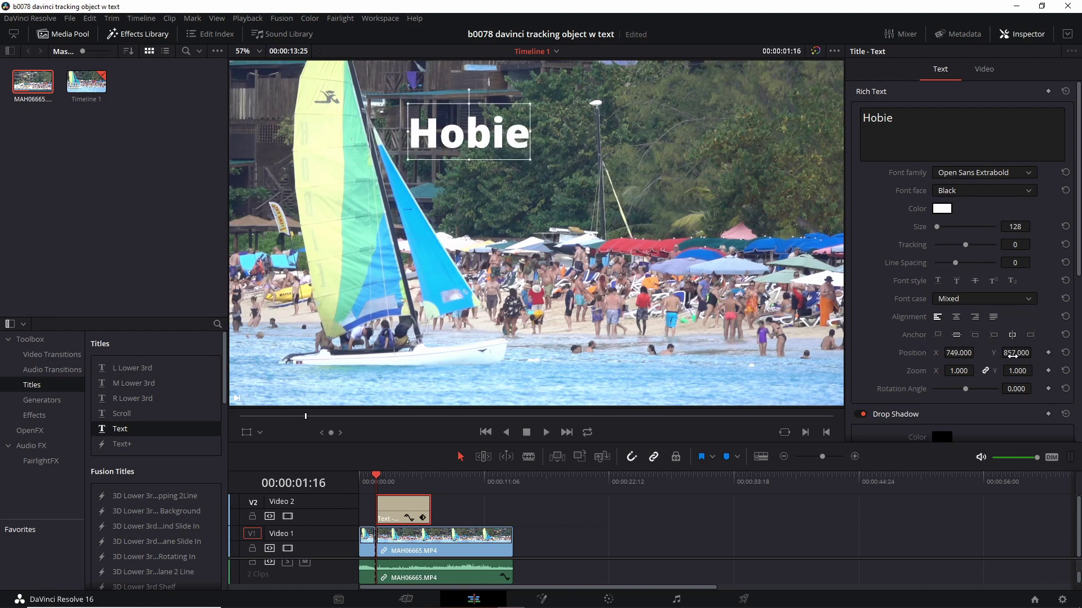
{"action": "left_click_drag", "start_coordinate": [1013, 355], "coordinate": [979, 352]}
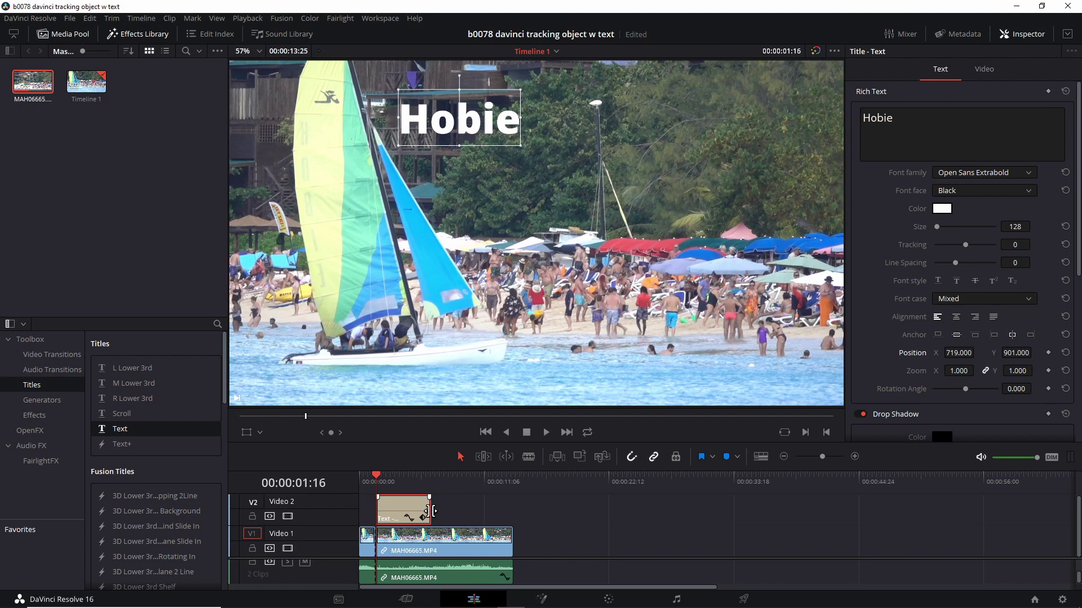
{"action": "left_click_drag", "start_coordinate": [429, 511], "coordinate": [509, 529]}
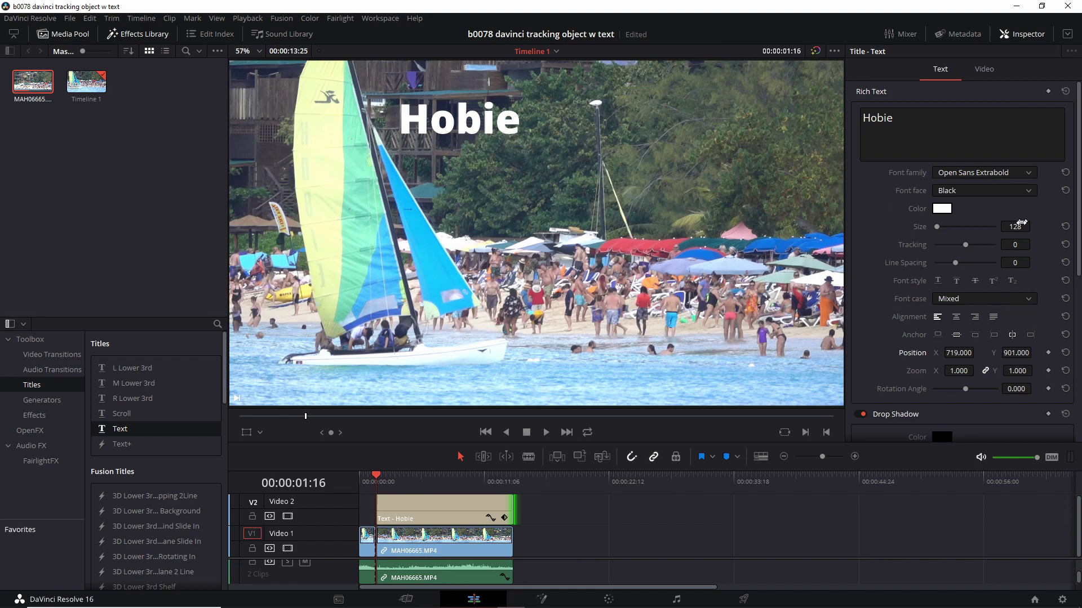
Resize the Hobie title to 119, nest it as compound clip 'hobie text', then show clips on the Color page.
{"action": "mouse_move", "coordinate": [1018, 226]}
{"action": "left_mouse_down"}
{"action": "mouse_move", "coordinate": [1033, 226]}
{"action": "mouse_move", "coordinate": [1016, 227]}
{"action": "left_mouse_up"}
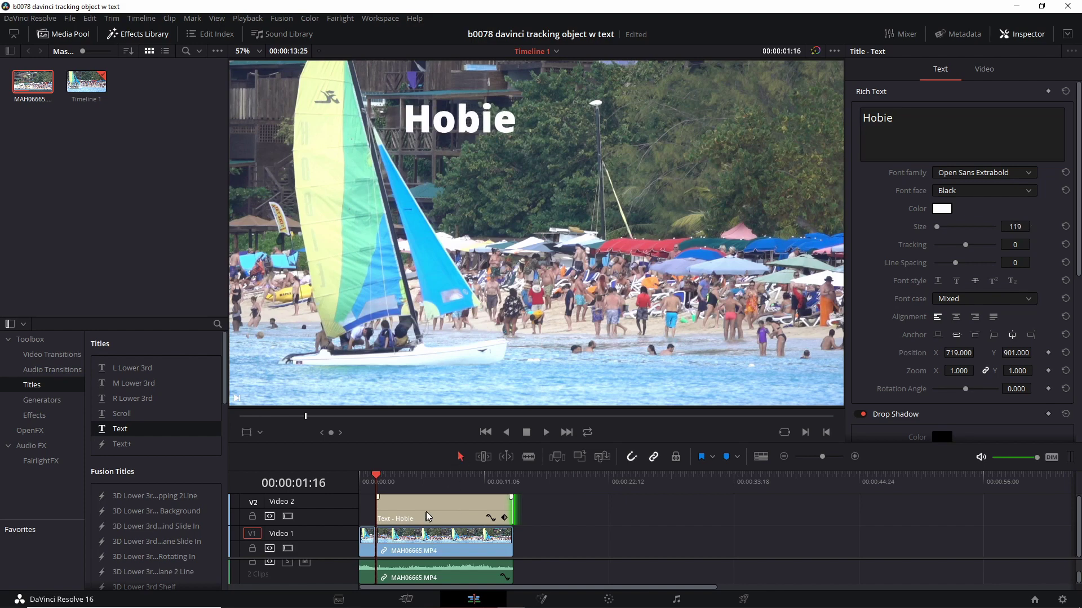
{"action": "left_click", "coordinate": [416, 506]}
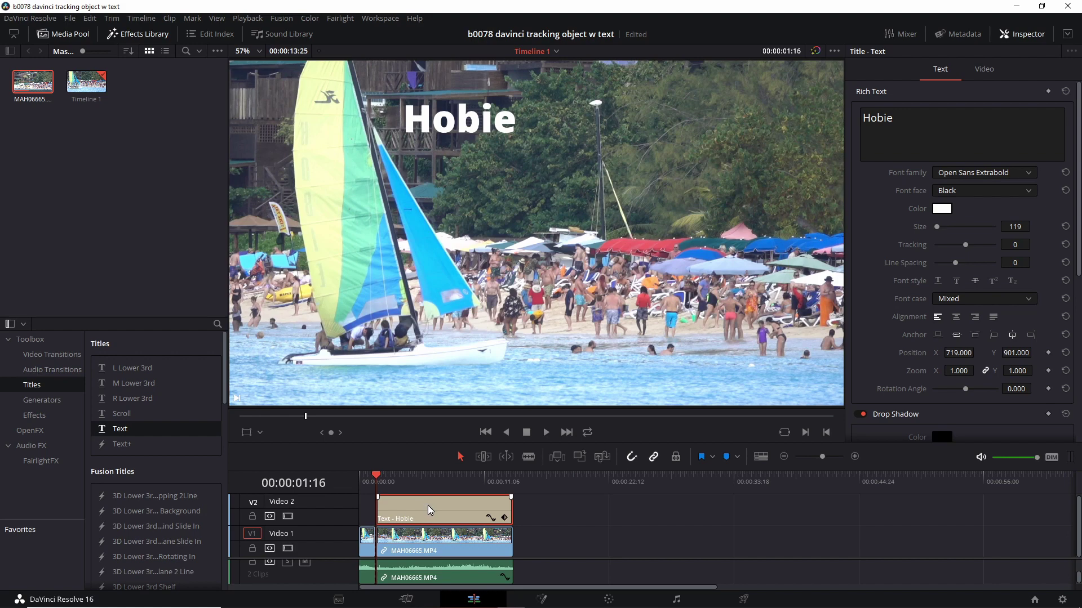
{"action": "right_click", "coordinate": [428, 506]}
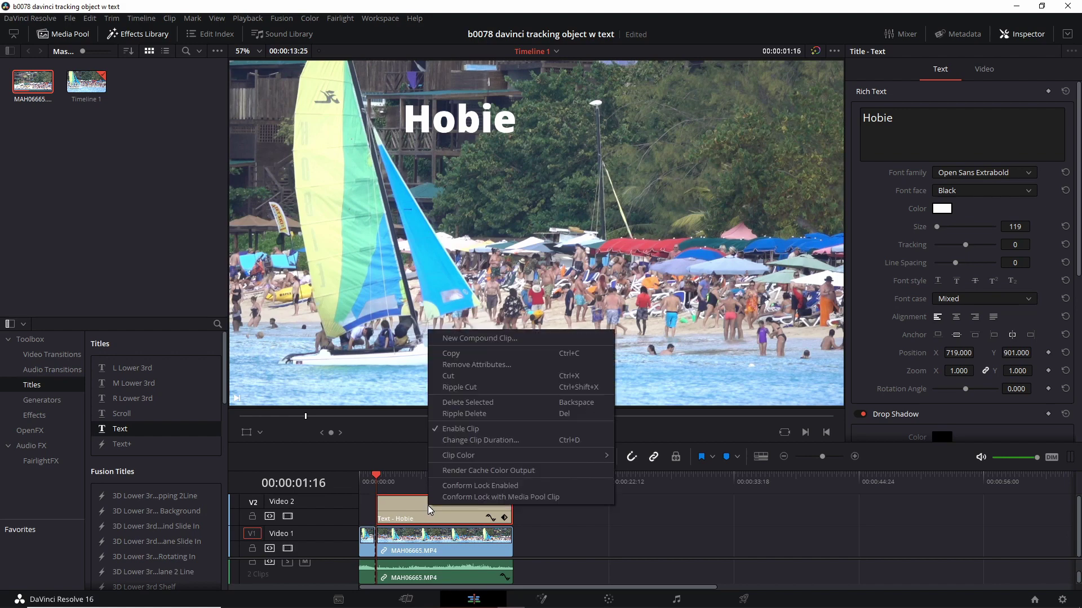
{"action": "left_click", "coordinate": [459, 338]}
{"action": "type", "text": "hobie text"}
{"action": "left_click", "coordinate": [617, 330]}
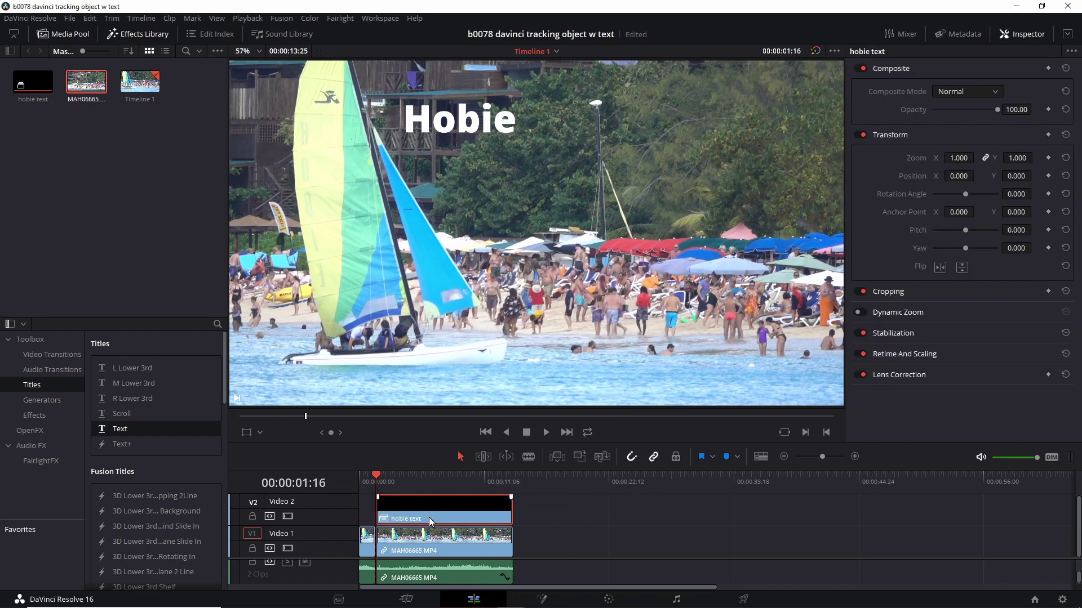
{"action": "left_click", "coordinate": [609, 599]}
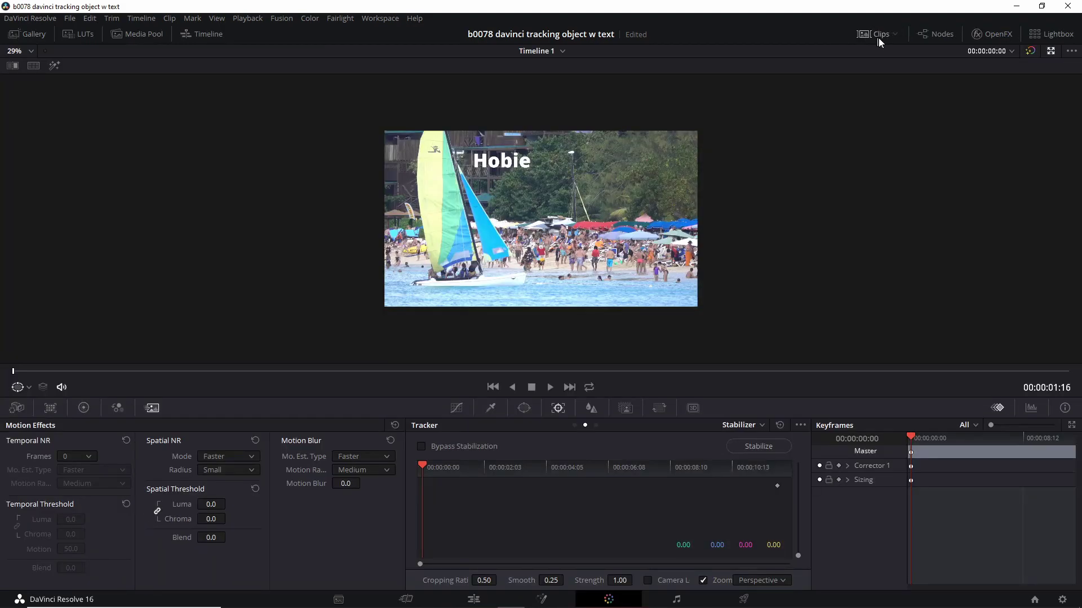
{"action": "left_click", "coordinate": [882, 37]}
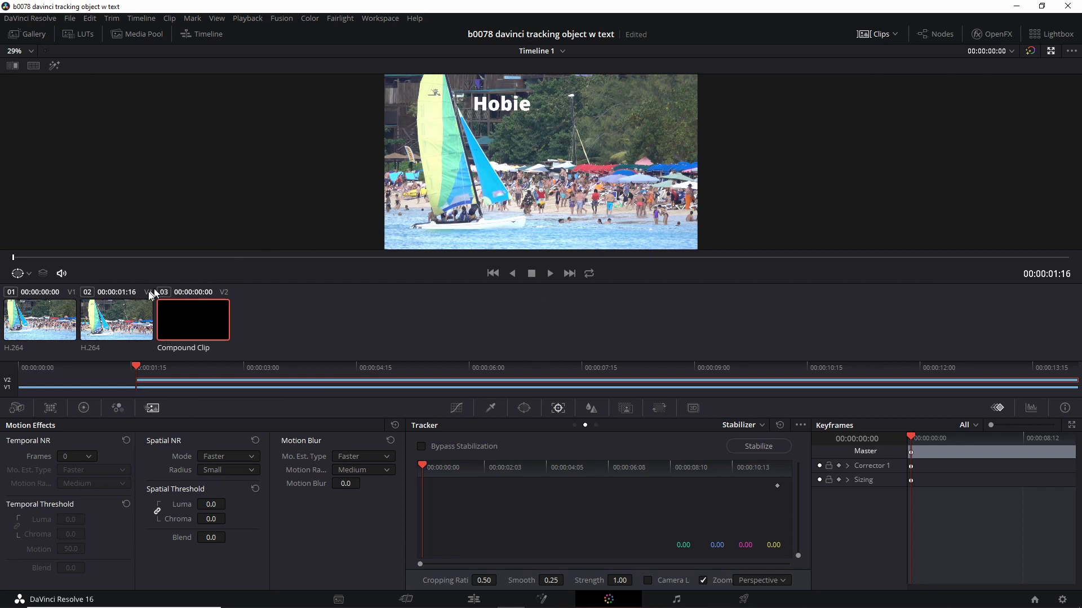
Set clip 02's tracker to Classic Stabilizer using the Point Tracker type.
{"action": "left_click", "coordinate": [120, 330]}
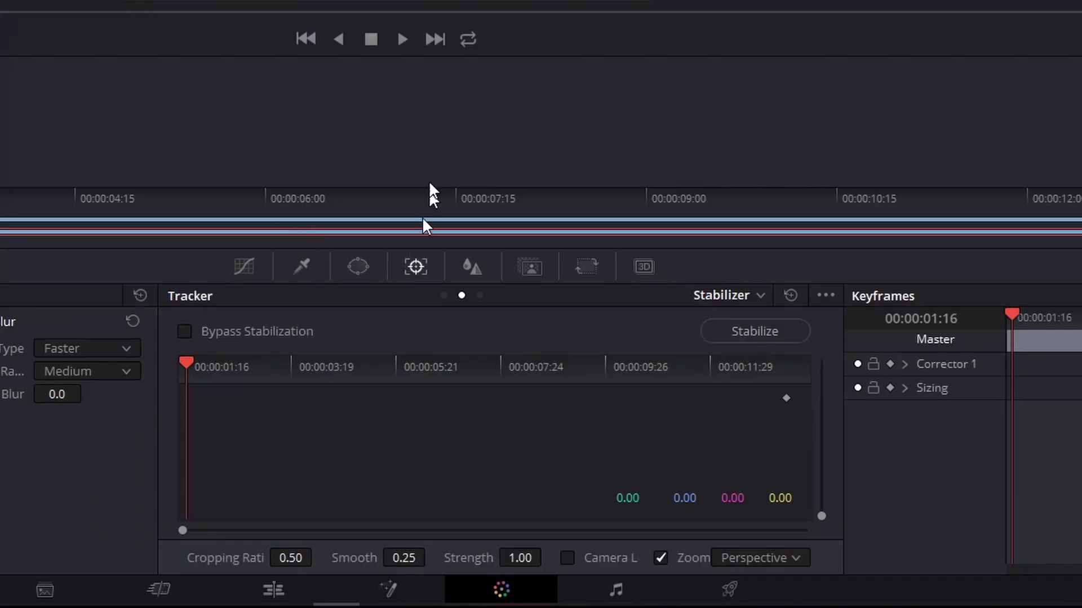
{"action": "left_click", "coordinate": [760, 296]}
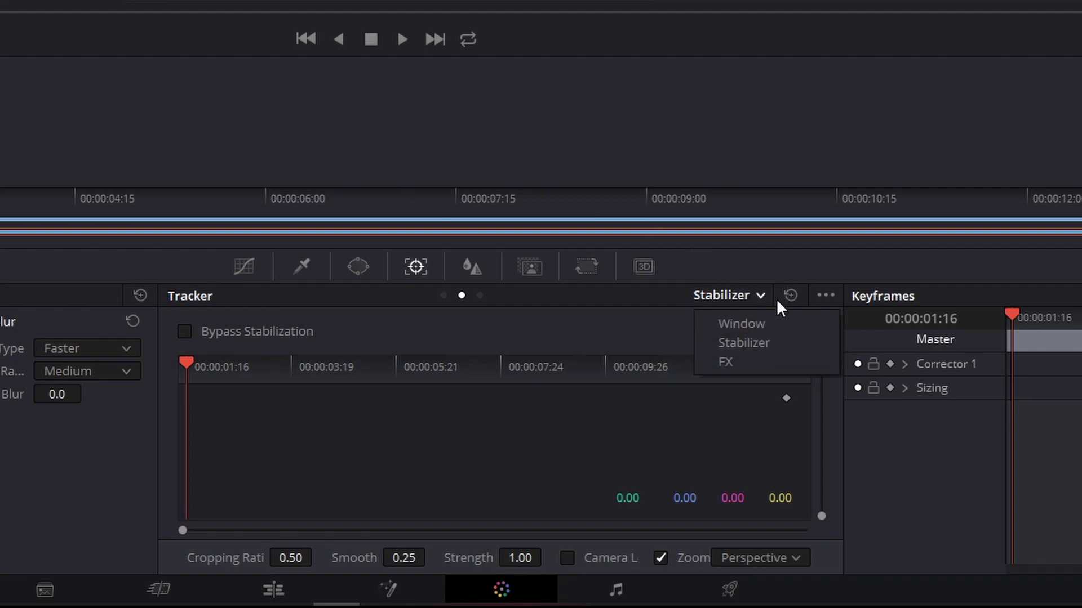
{"action": "left_click", "coordinate": [828, 297]}
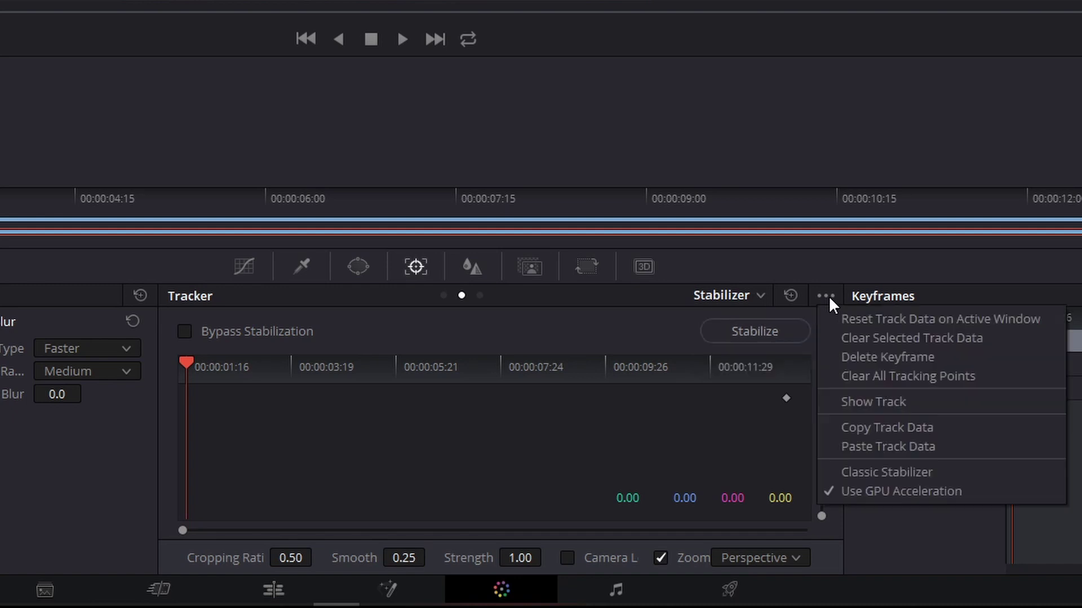
{"action": "left_click", "coordinate": [870, 473]}
{"action": "left_click", "coordinate": [773, 560]}
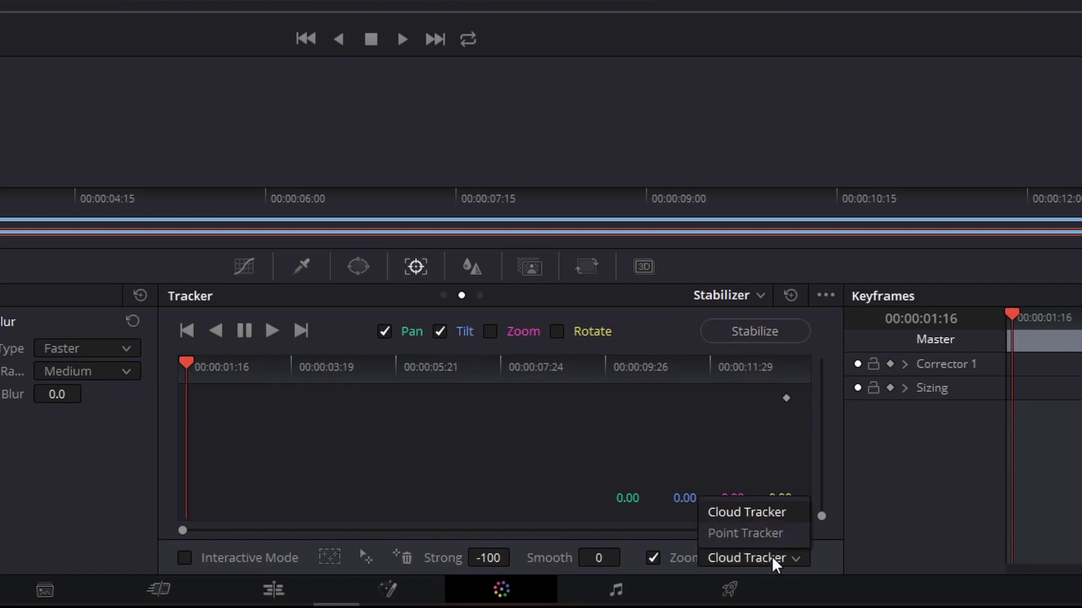
{"action": "left_click", "coordinate": [768, 535]}
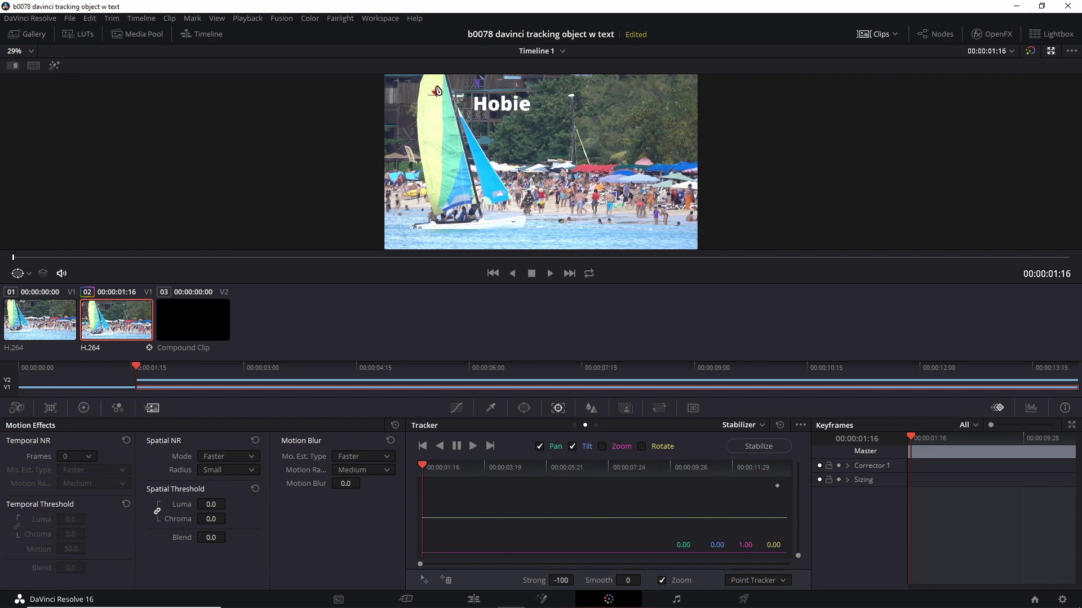
Drag the red tracking crosshair onto the top of the sailboat's sail.
{"action": "left_click_drag", "start_coordinate": [434, 93], "coordinate": [433, 125]}
{"action": "left_click_drag", "start_coordinate": [432, 126], "coordinate": [440, 102]}
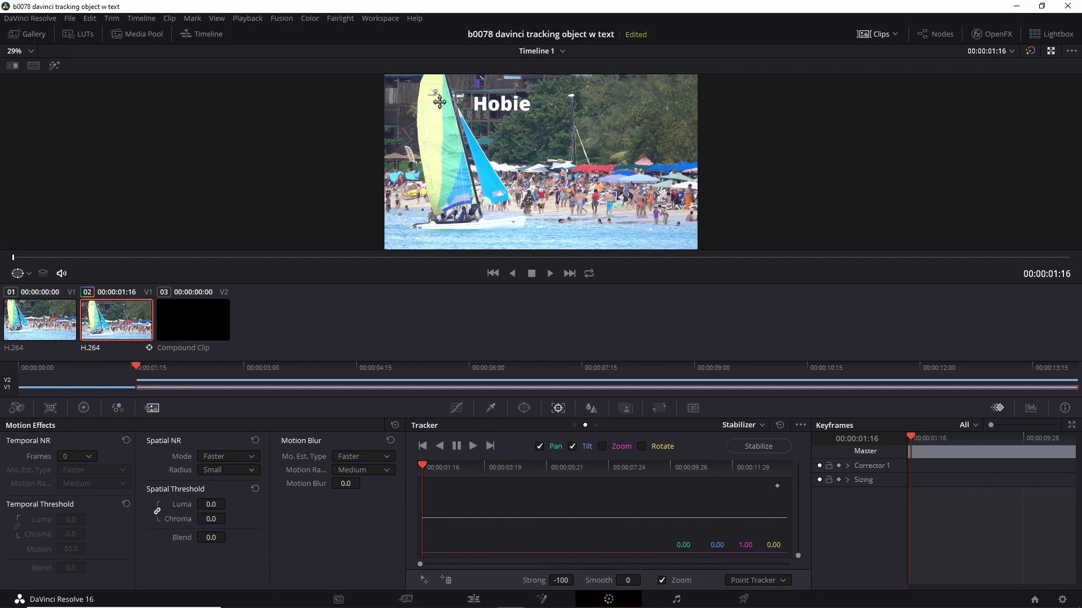
Track the sail point forward through the clip, then replay from the start to check it.
{"action": "left_click", "coordinate": [473, 447]}
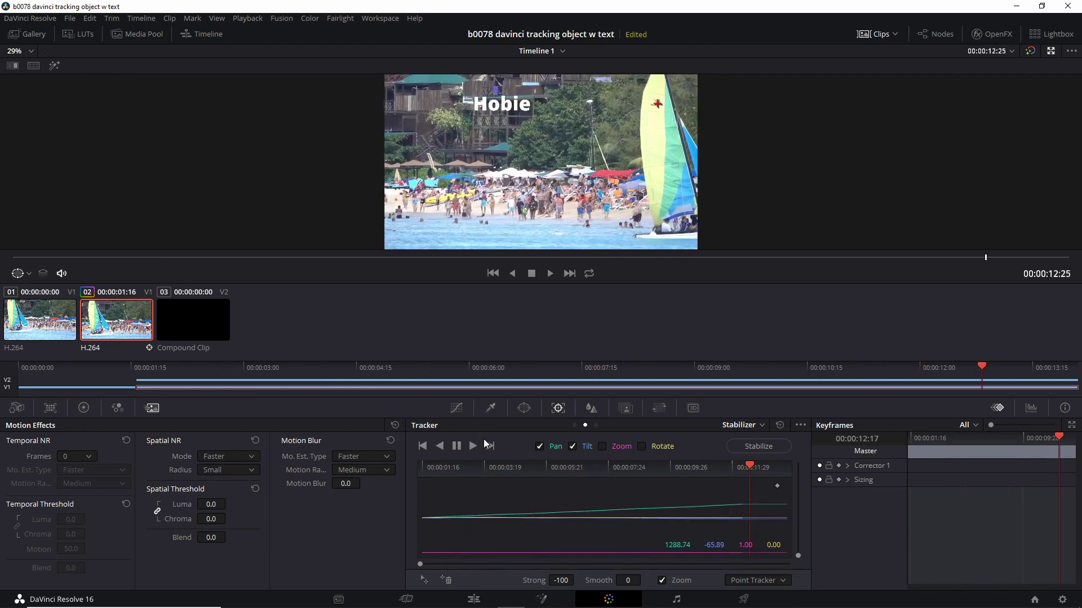
{"action": "key", "text": "Up"}
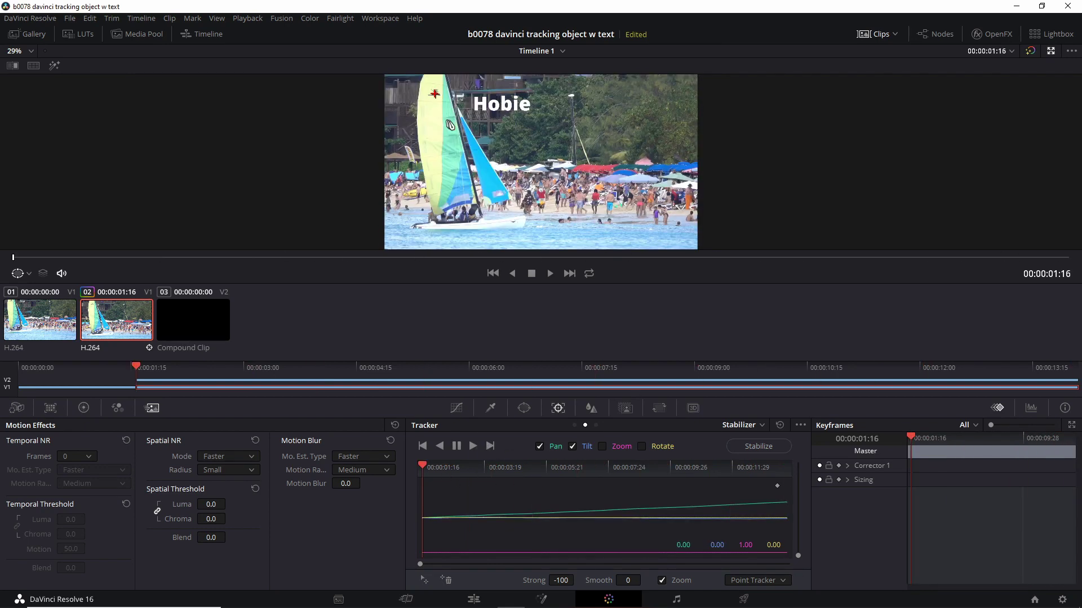
{"action": "left_click", "coordinate": [550, 274]}
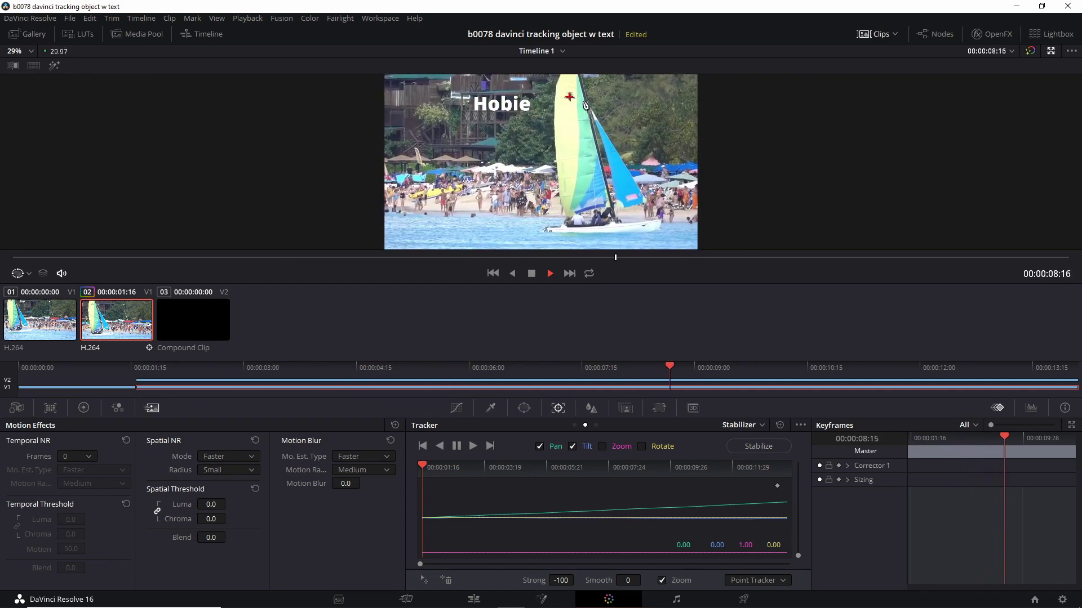
{"action": "key", "text": "space"}
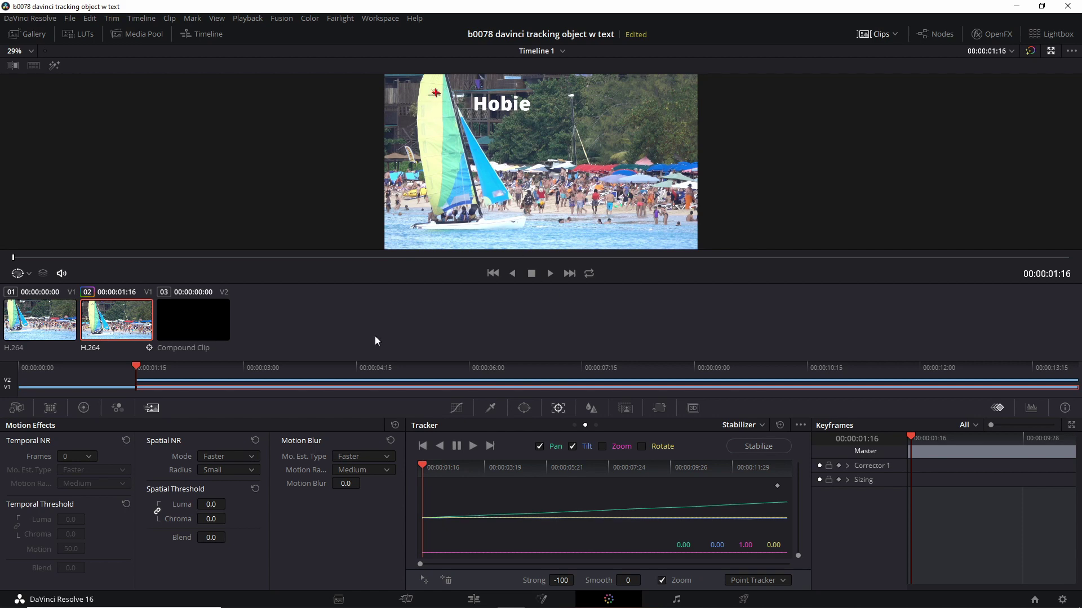
Switch the title Compound Clip's tracker to Classic Stabilizer.
{"action": "left_click", "coordinate": [190, 319]}
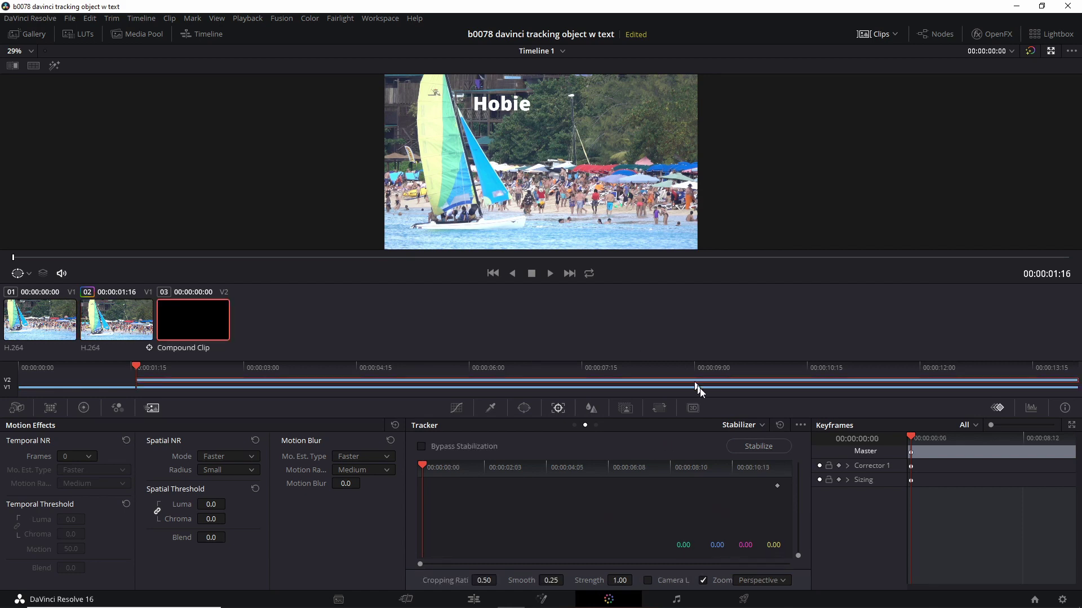
{"action": "left_click", "coordinate": [802, 427]}
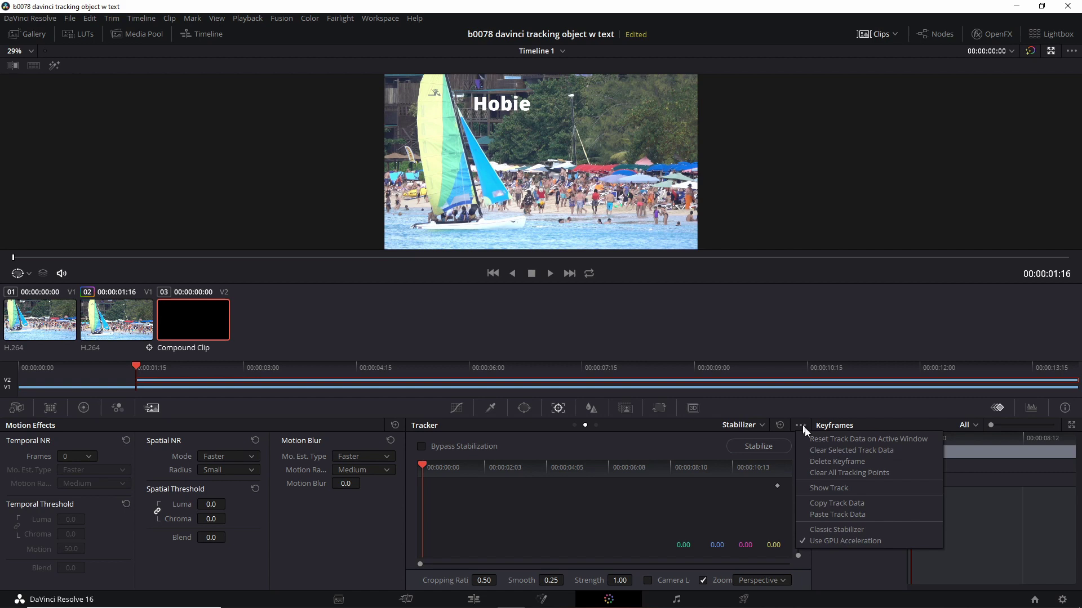
{"action": "left_click", "coordinate": [831, 533]}
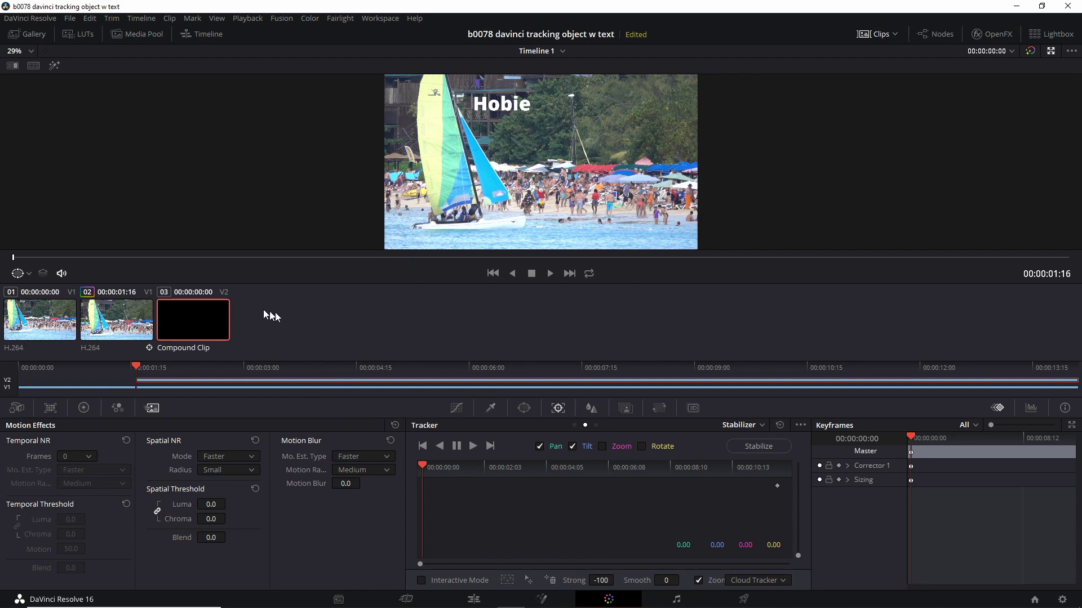
Copy the track data from clip 02 and paste it onto the Compound Clip.
{"action": "left_click", "coordinate": [119, 320]}
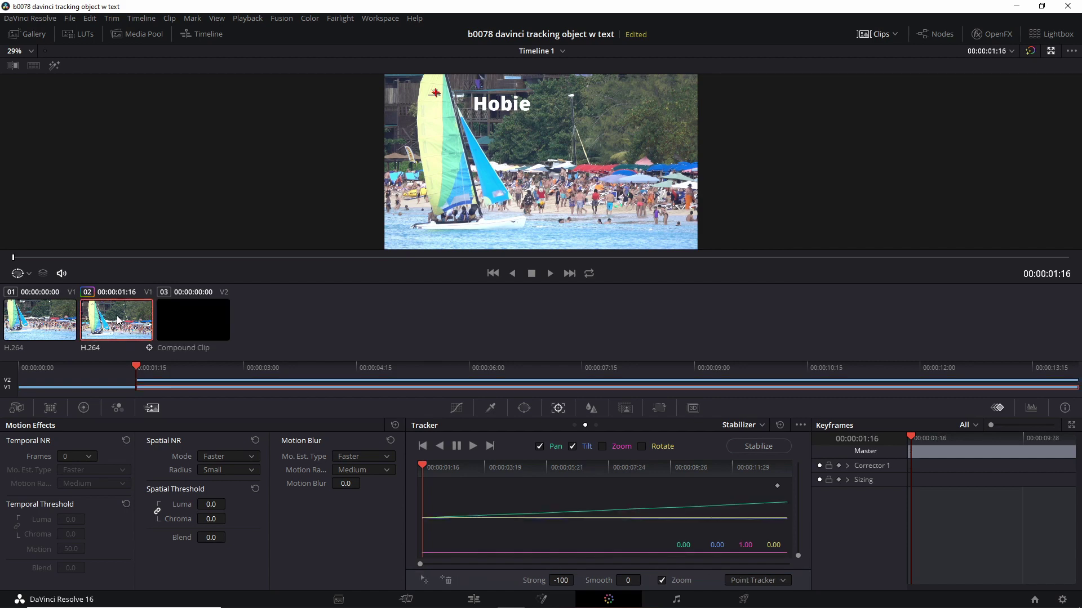
{"action": "left_click", "coordinate": [801, 425]}
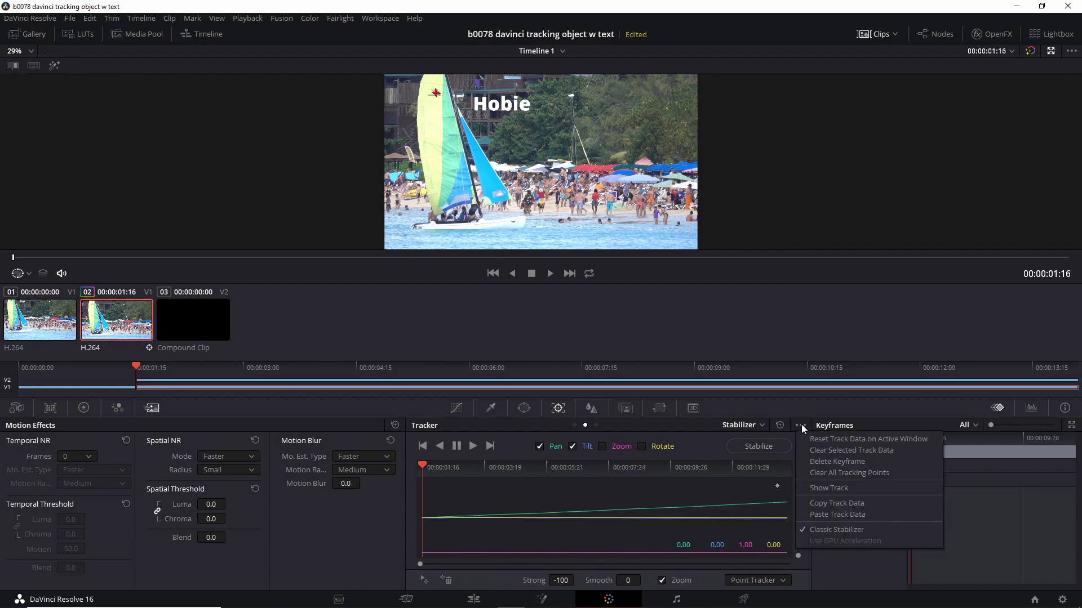
{"action": "left_click", "coordinate": [827, 504]}
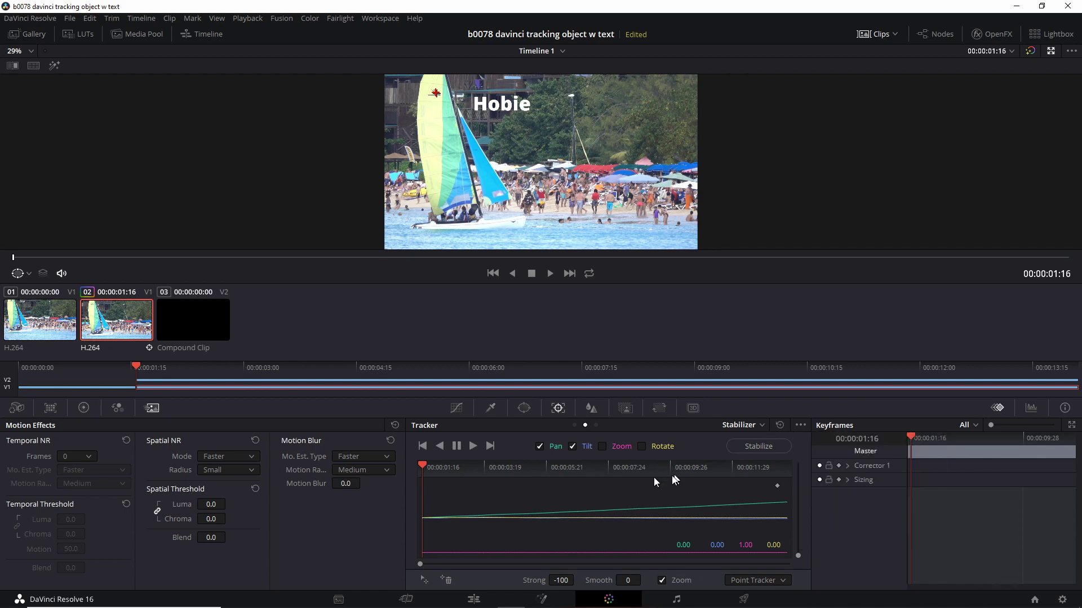
{"action": "left_click", "coordinate": [200, 326]}
{"action": "left_click", "coordinate": [800, 426]}
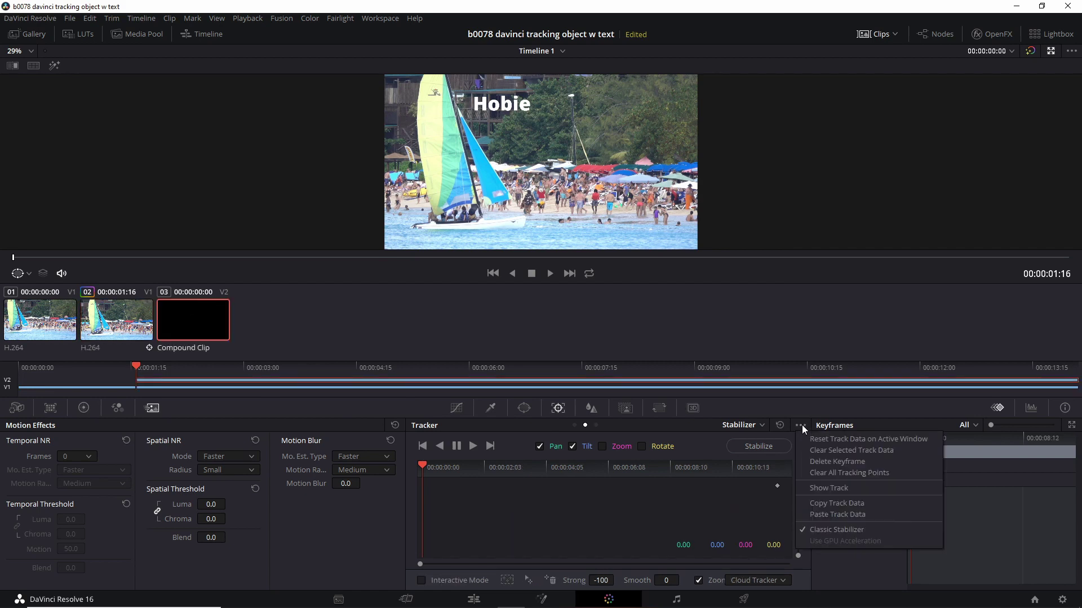
{"action": "left_click", "coordinate": [826, 514]}
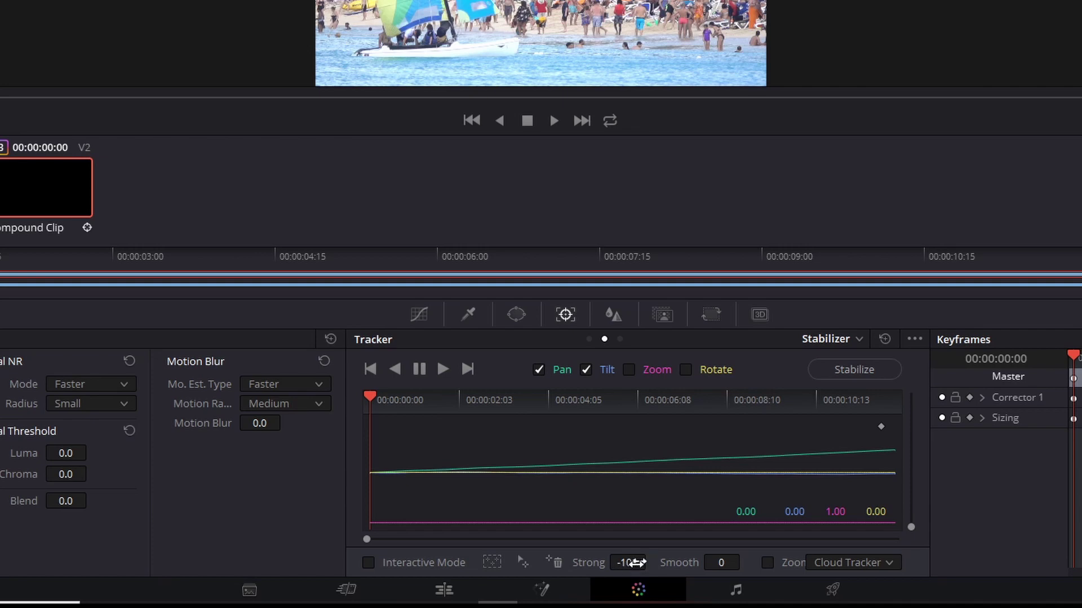
Apply the pasted sail track to the Hobie title via Stabilize and preview it following the boat.
{"action": "left_click", "coordinate": [872, 367]}
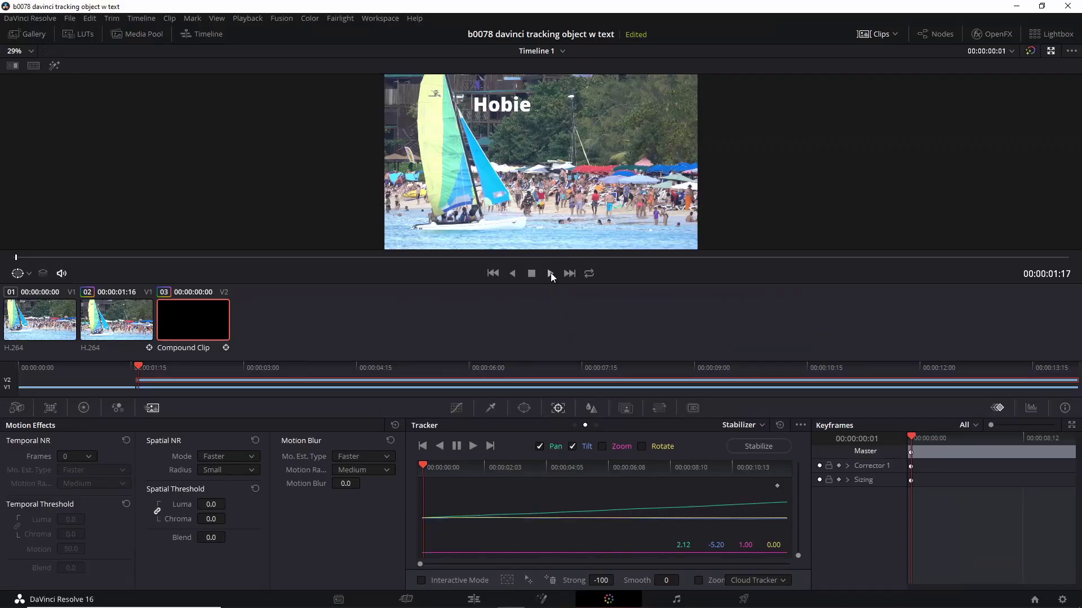
{"action": "left_click", "coordinate": [550, 274]}
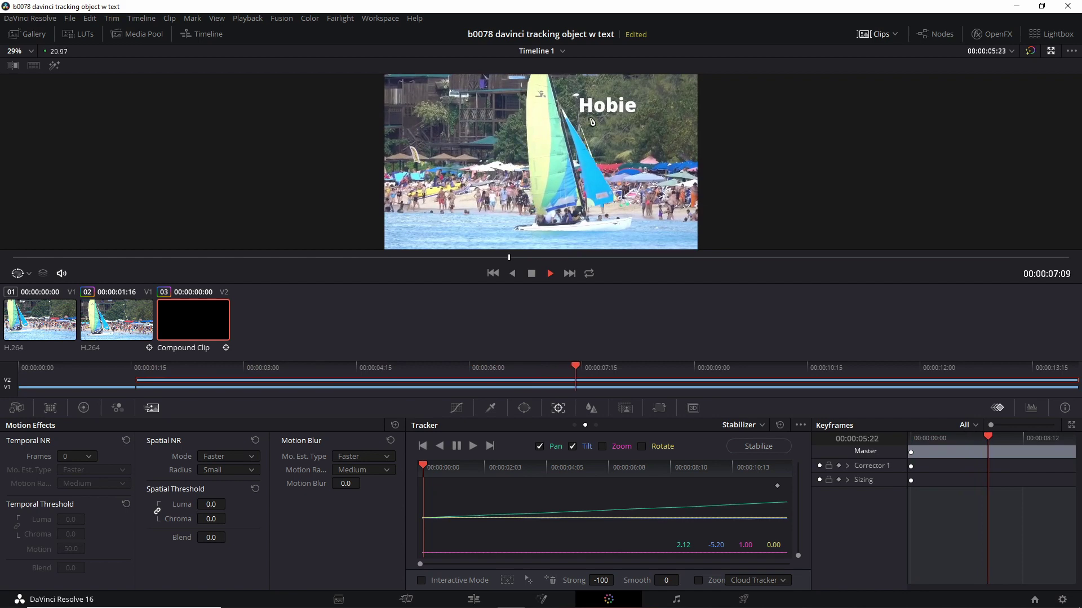
{"action": "key", "text": "space"}
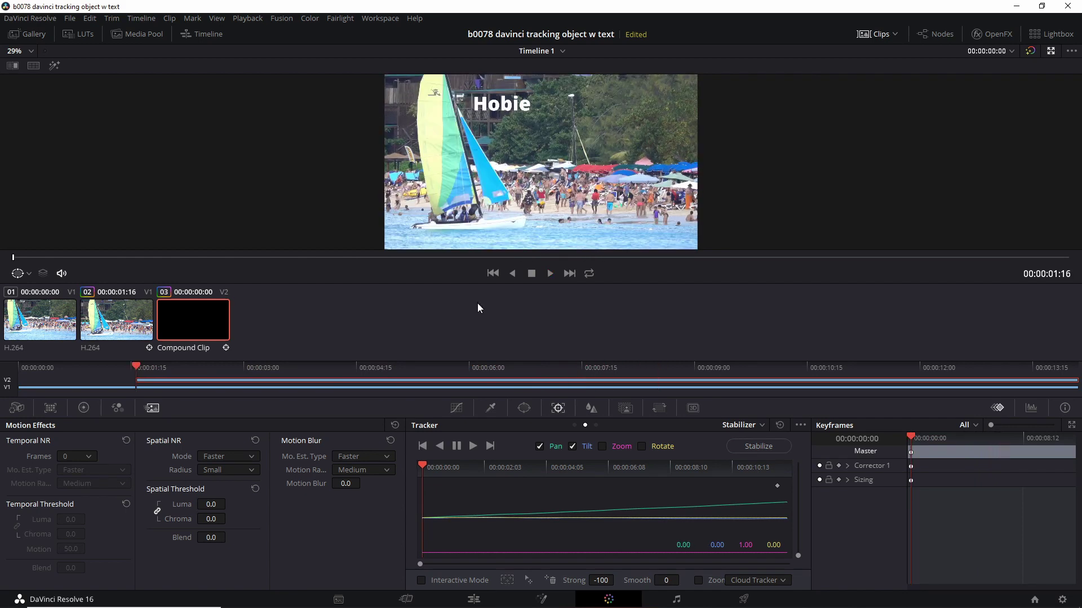
Select beach clip 02 and show it in the full-screen Cinema Viewer.
{"action": "left_click", "coordinate": [113, 325]}
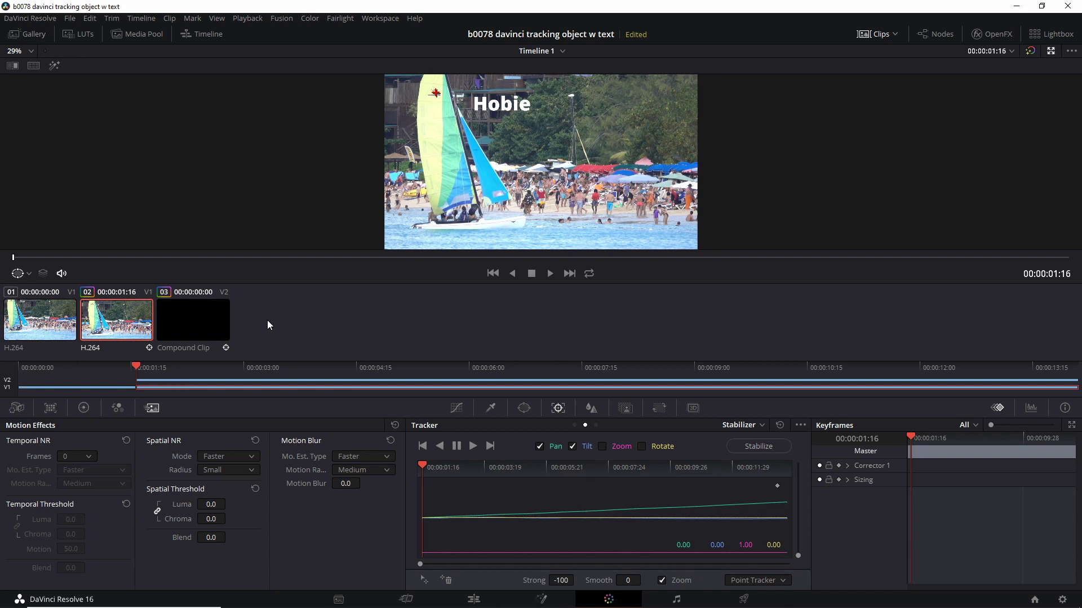
{"action": "key", "text": "ctrl+f"}
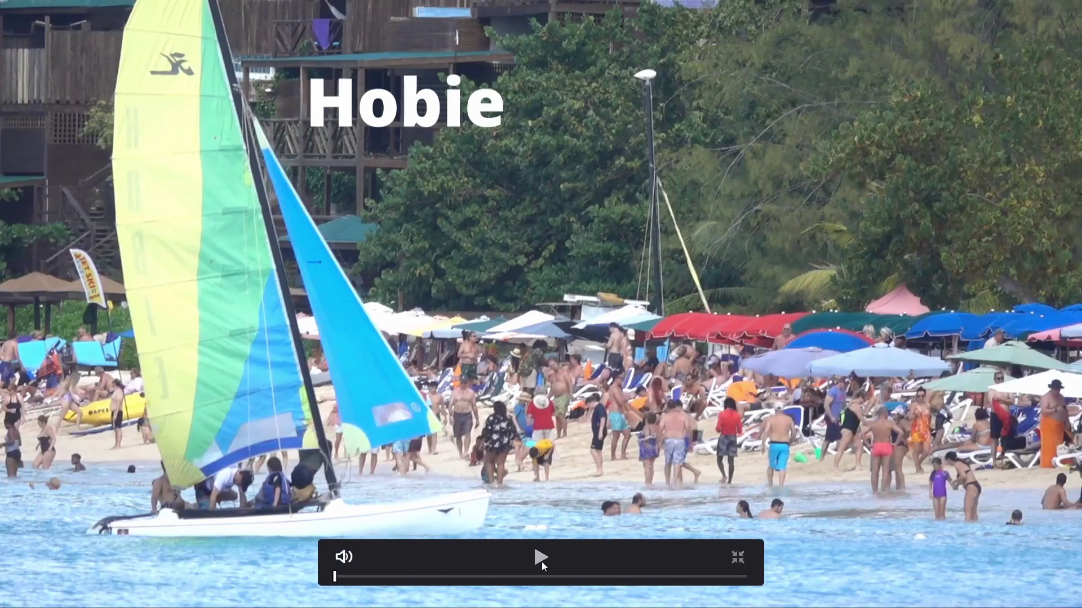